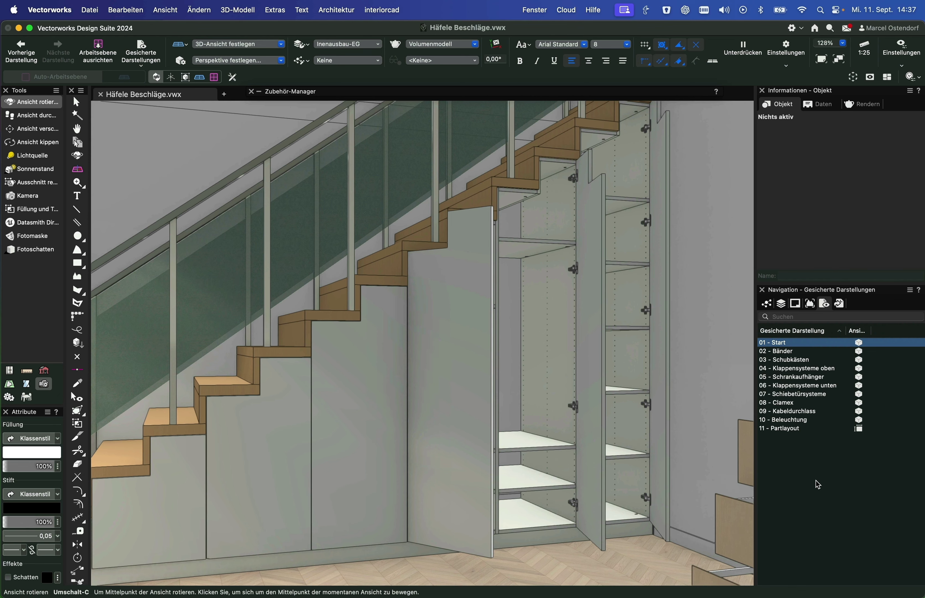
Restore saved view '02 - Bänder', a close-up of the cabinet's Häfele door hinges
double_click(781, 352)
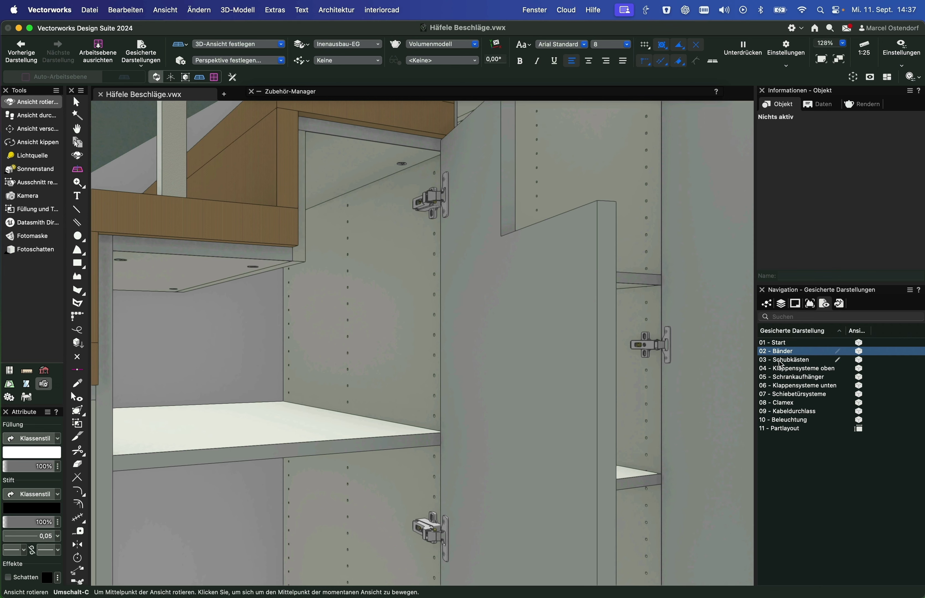
Inspect '03 - Schubkästen' in X-ray mode, then switch to '04 - Klappensysteme oben'
left_click(781, 360)
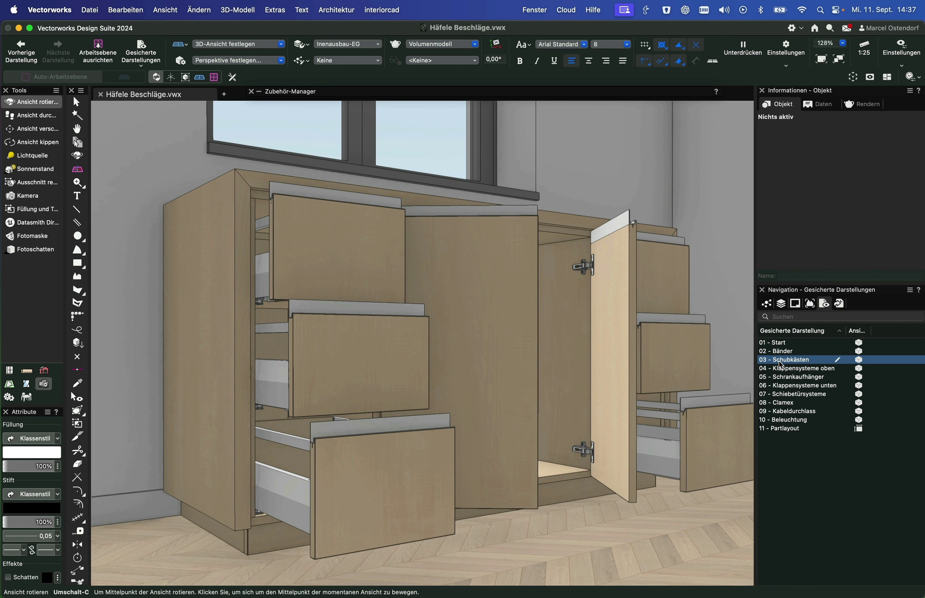
key("b")
left_click(790, 369)
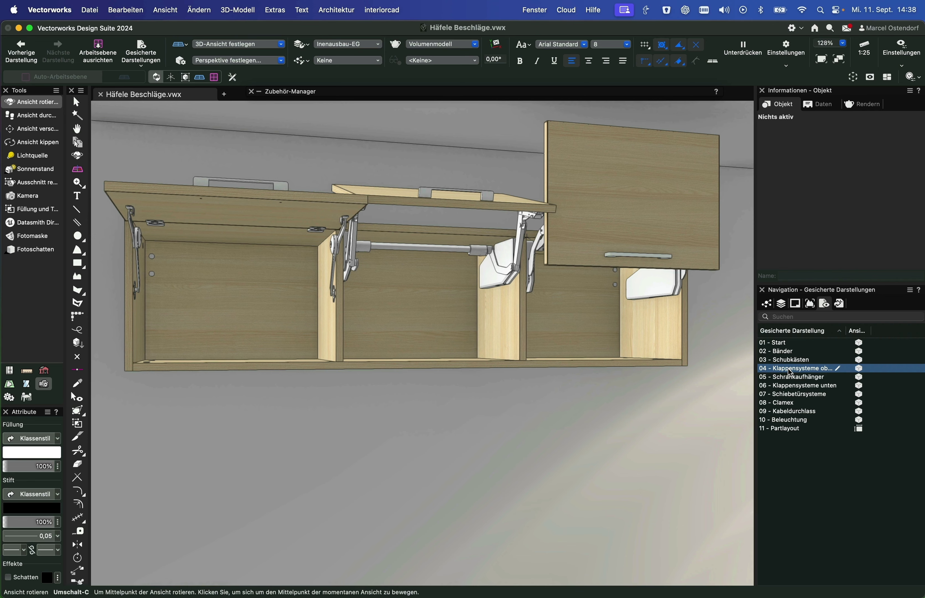
Pan along the cabinet top in '05 - Schrankaufhänger', then show '06 - Klappensysteme unten'
left_click(789, 377)
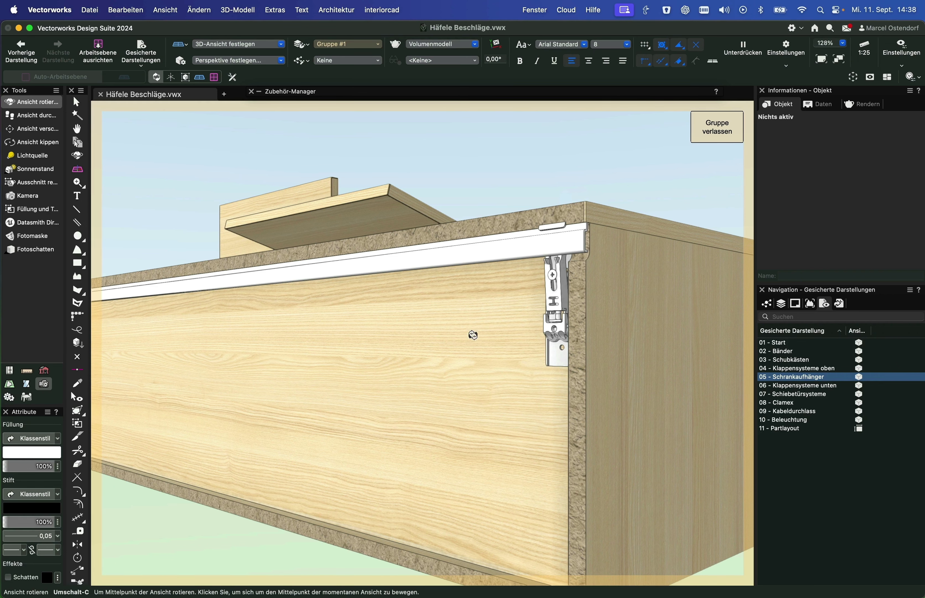
key("h")
left_click_drag(352, 328, 614, 345)
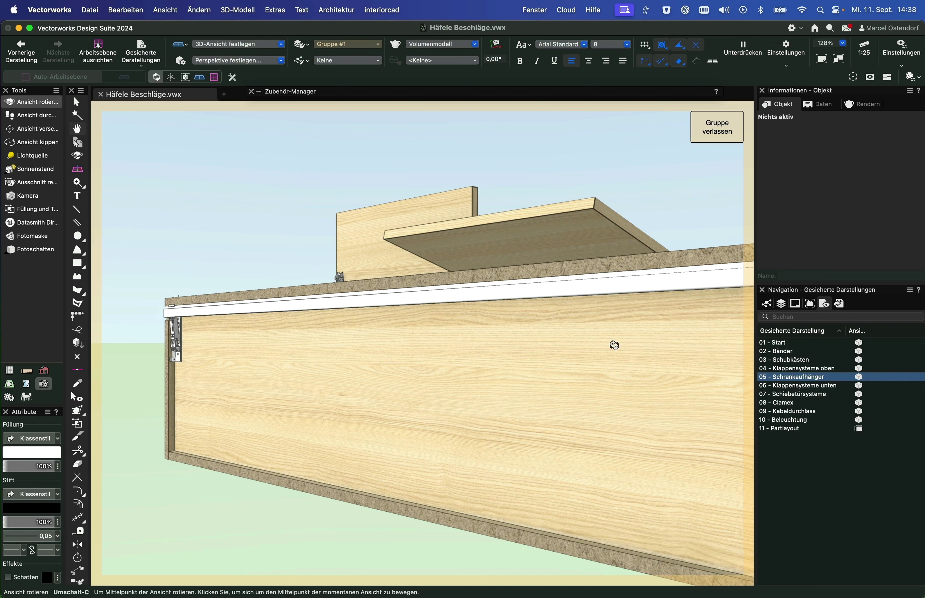
left_click(809, 385)
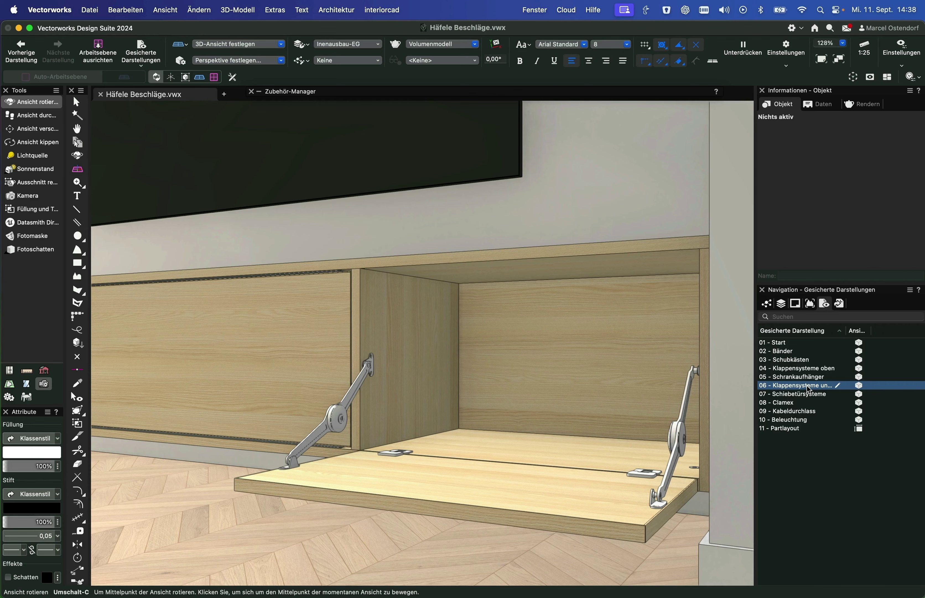
Show '07 - Schiebetürsysteme' in X-ray mode to reveal the sliding-door running gear
double_click(805, 394)
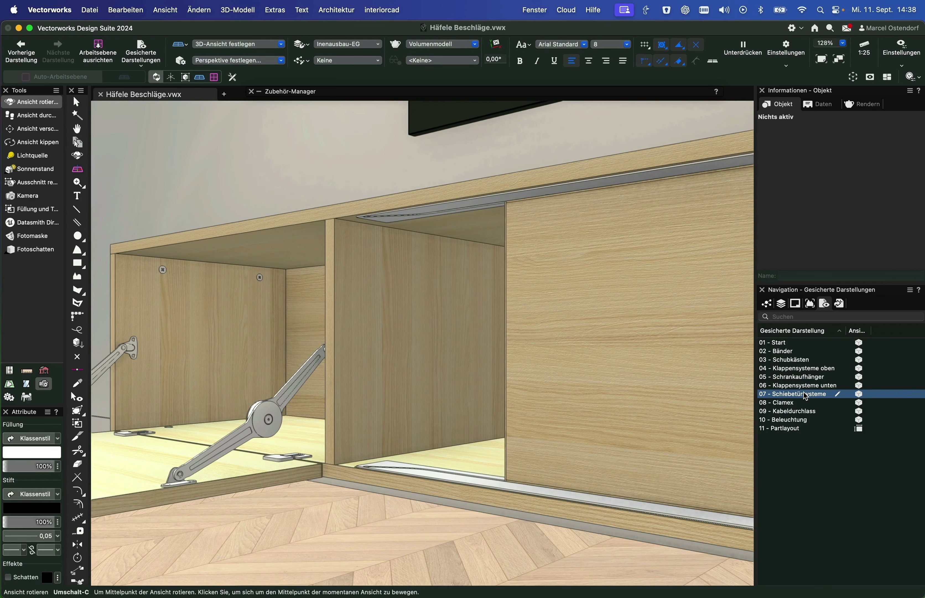
key("b")
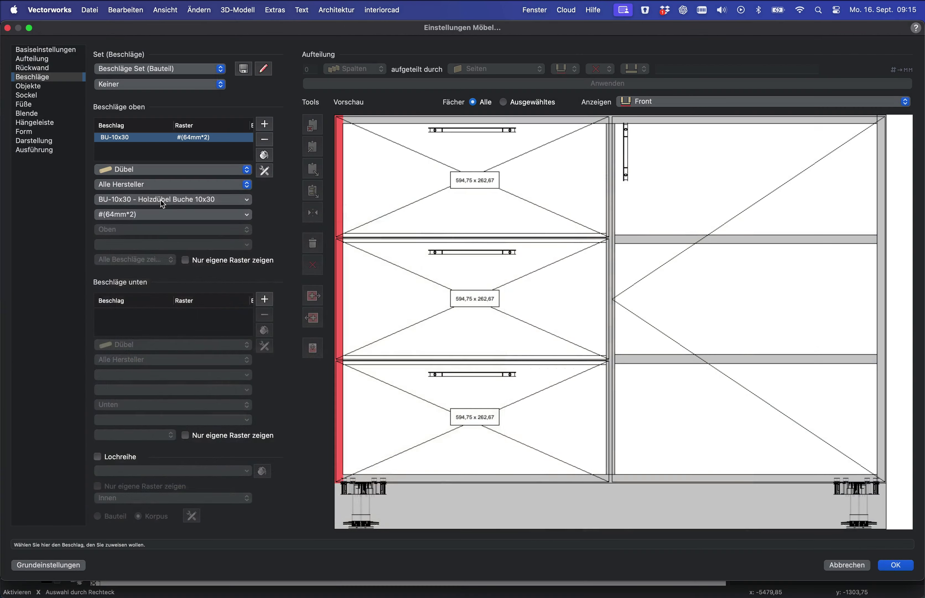
Set the dowels to BU-8x30 beech on the DYN 30 | MAX200 | 40 grid
left_click(160, 199)
left_click(141, 424)
left_click(173, 214)
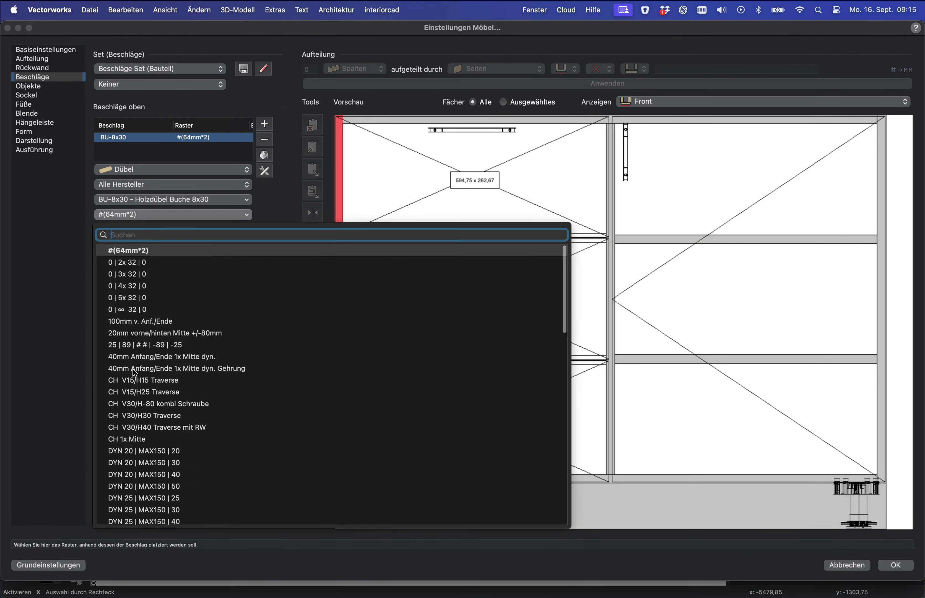
scroll(133, 368, "down", 5)
scroll(133, 368, "down", 1)
left_click(140, 439)
left_click(264, 124)
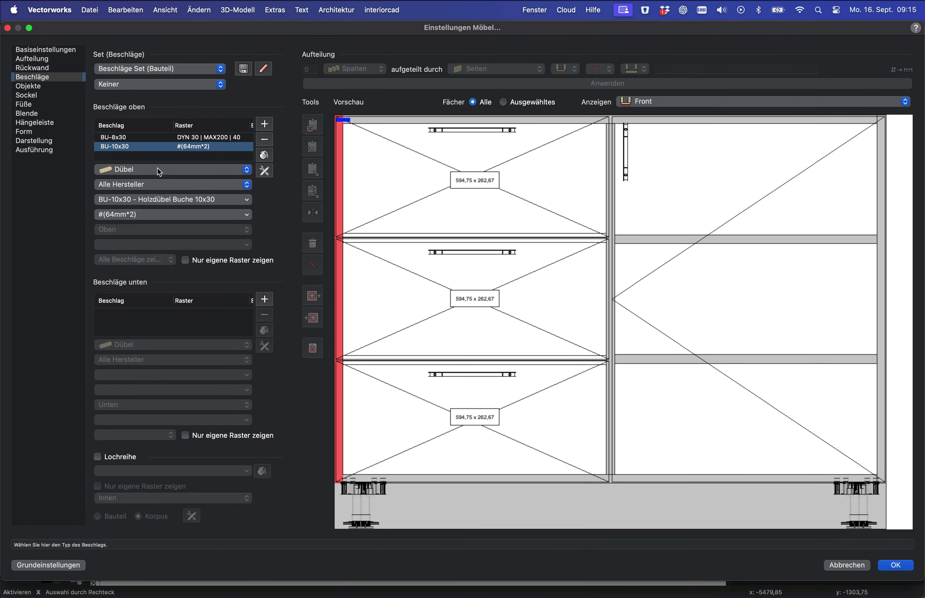
left_click(158, 168)
left_click(125, 223)
left_click(140, 199)
type("minifix")
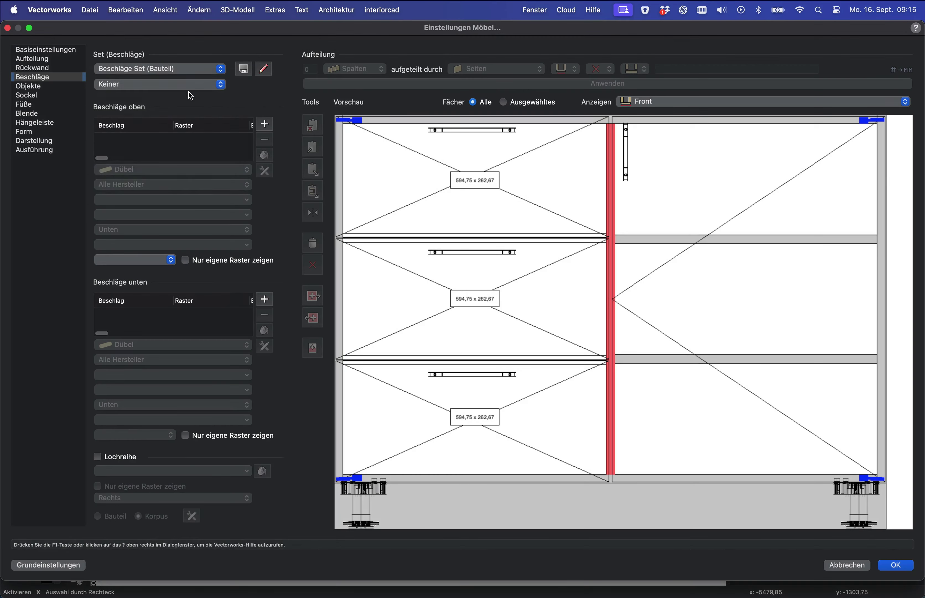
Apply a ready-made dowel set, and a Rafix connector set to the right section's upper shelf
left_click(186, 85)
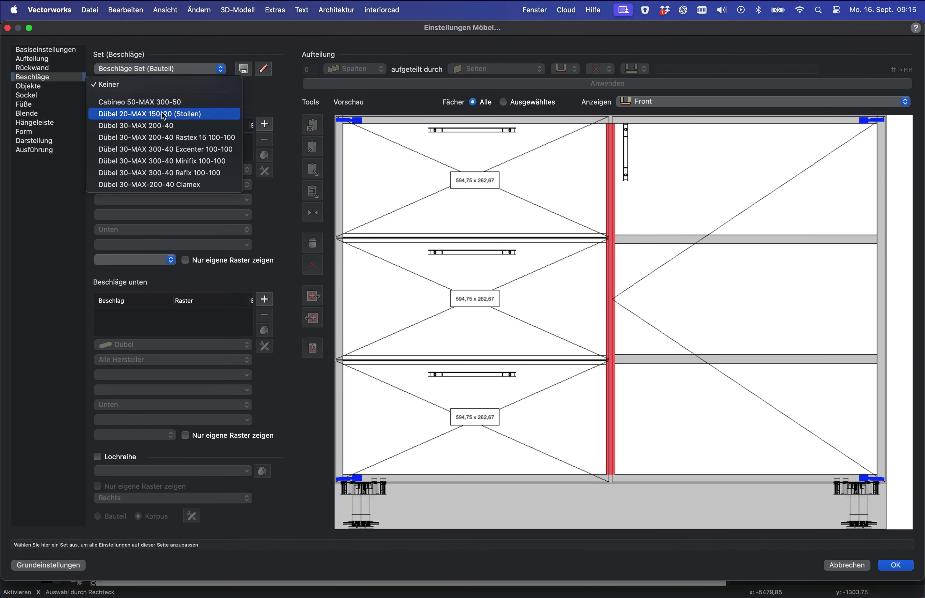
left_click(161, 125)
left_click(647, 241)
left_click(159, 84)
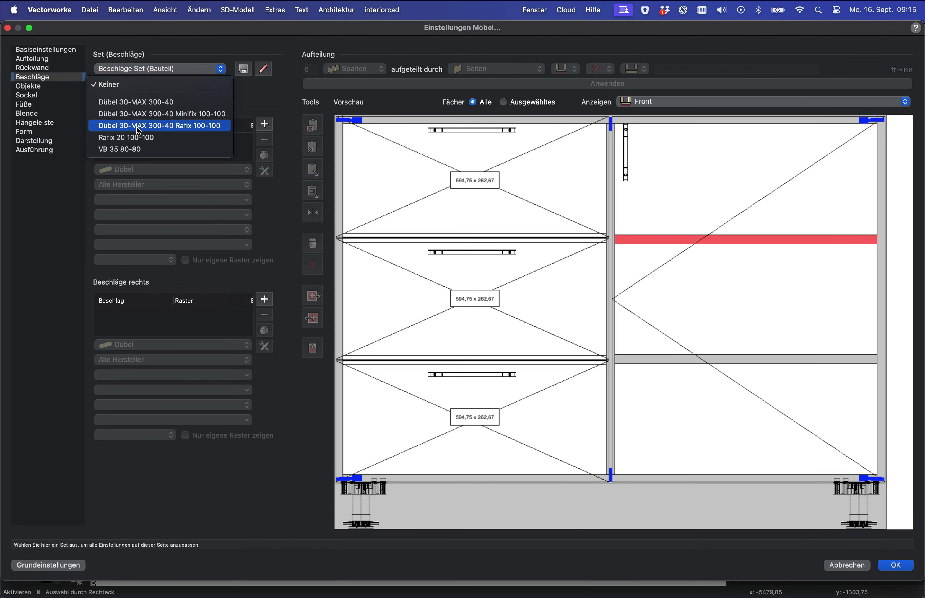
left_click(155, 136)
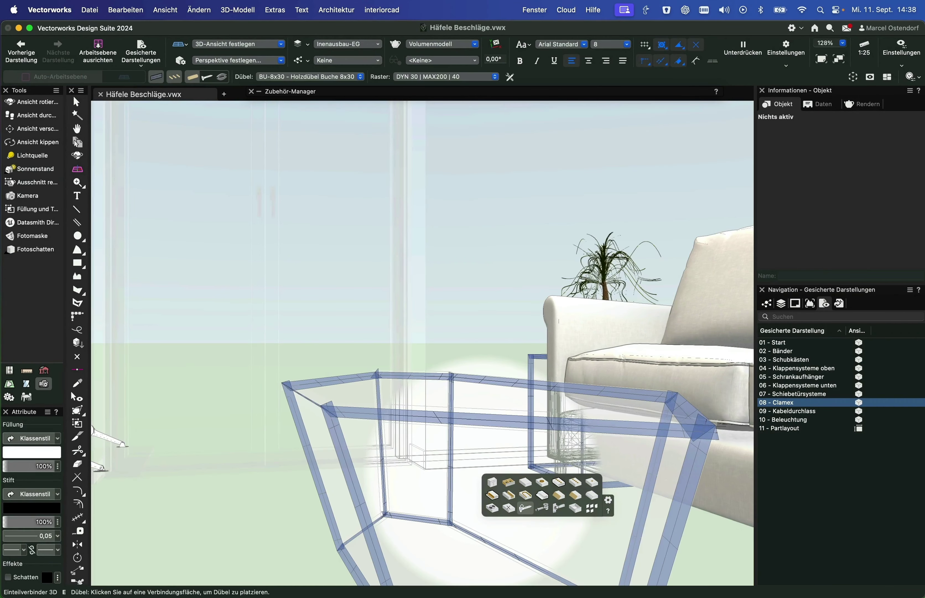
Switch the Einteilverbinder 3D tool to Clamex P-14 system connectors and turn the view to face the tabletop
left_click(524, 510)
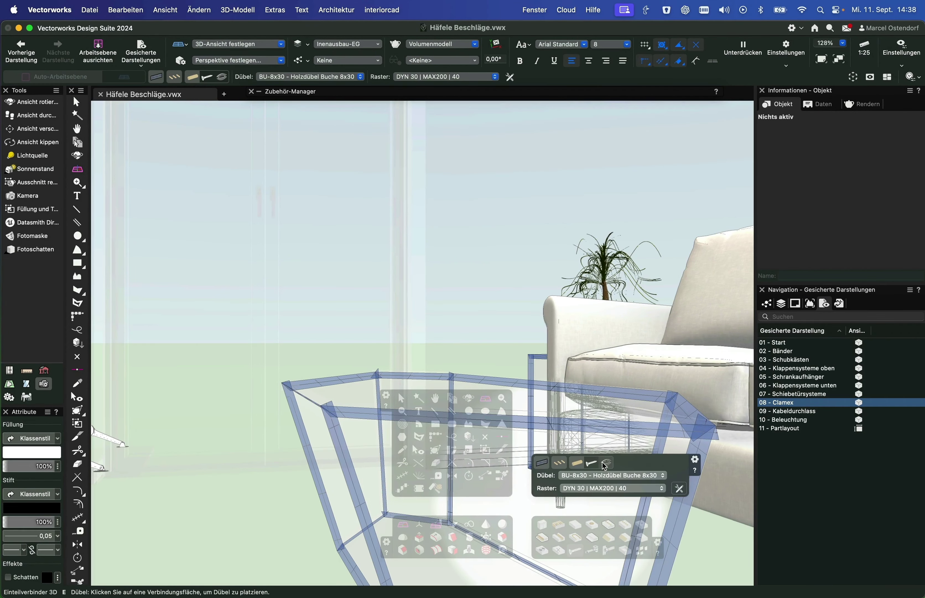
key("u")
scroll(510, 438, "up", 5)
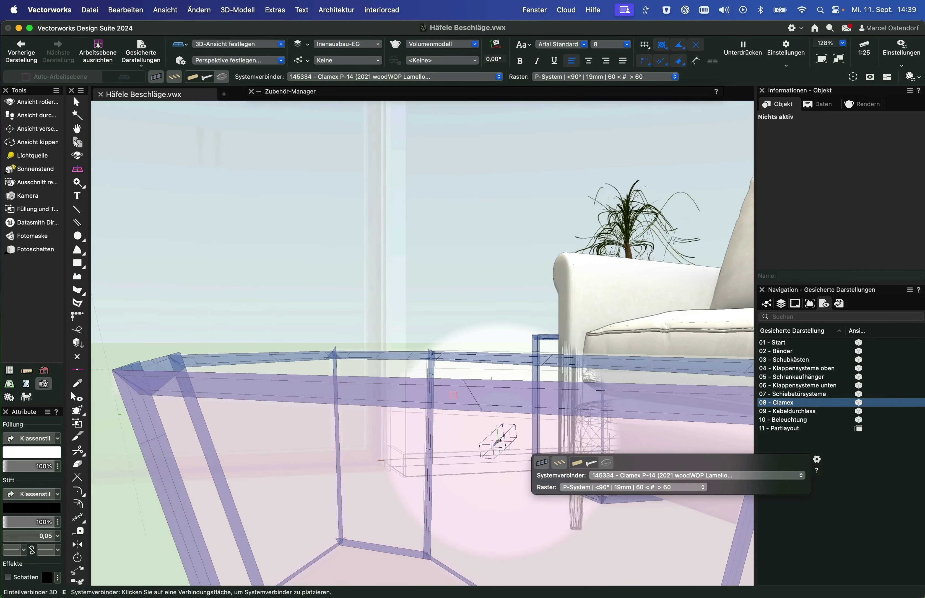
key("shift+c")
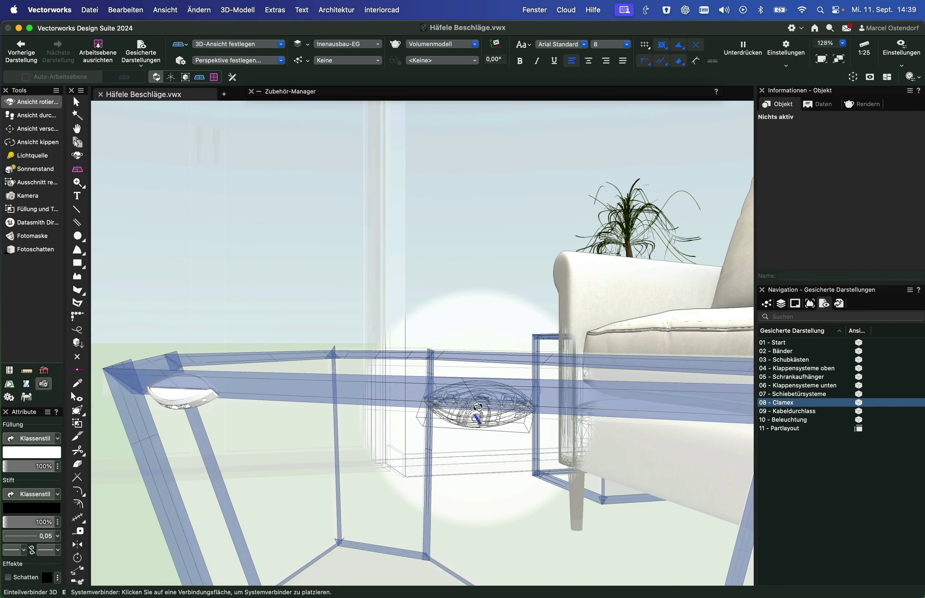
left_click_drag(478, 404, 479, 411)
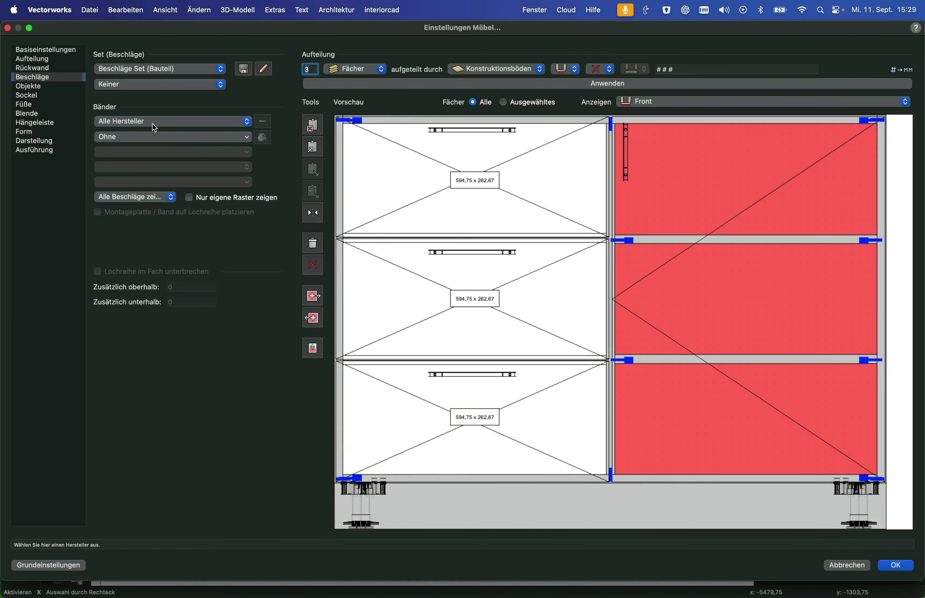
Set the door hinges to Häfele Metalla 110° 32915401 with mounting plate 32969012
left_click(152, 123)
left_click(127, 173)
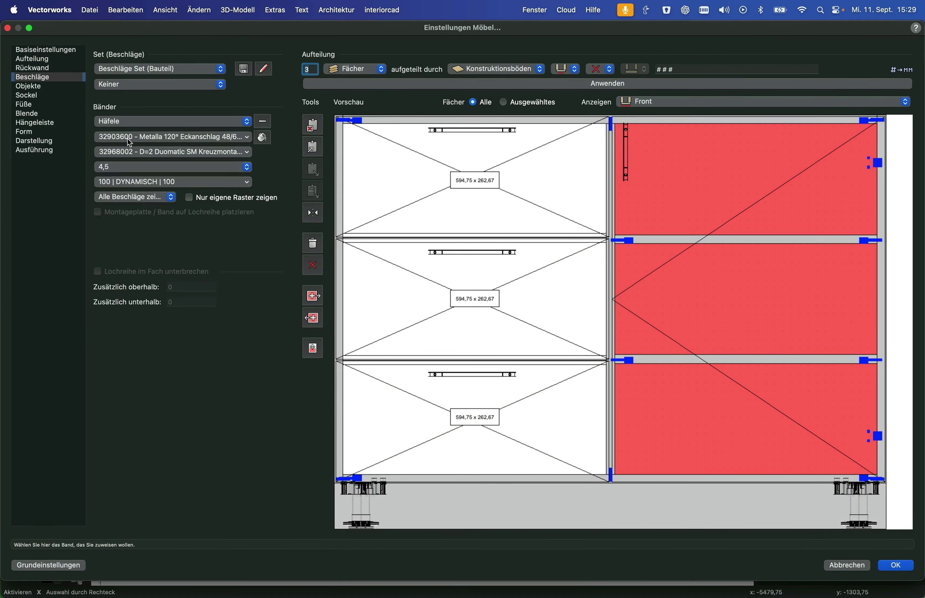
left_click(129, 137)
type("eckan")
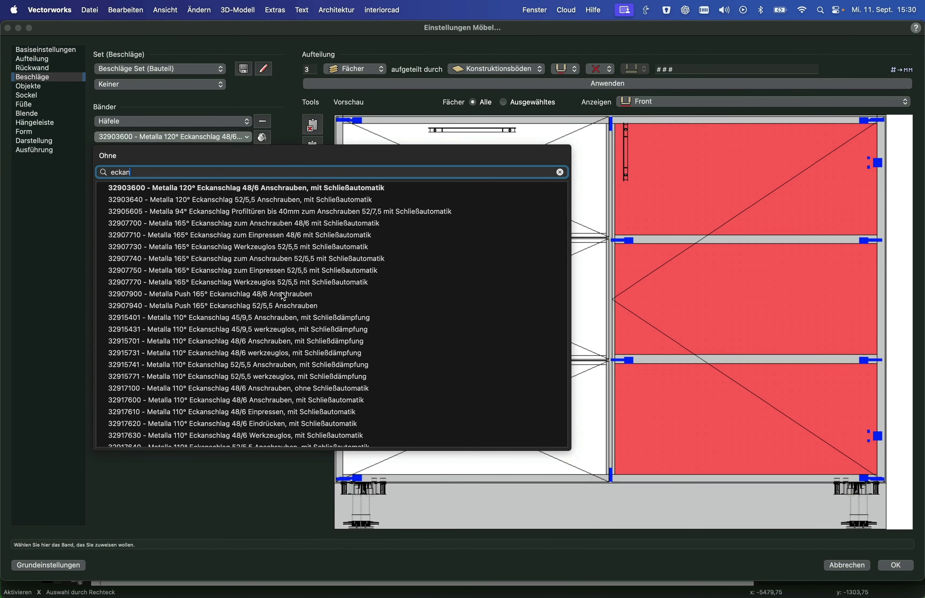
left_click(285, 329)
left_click(202, 152)
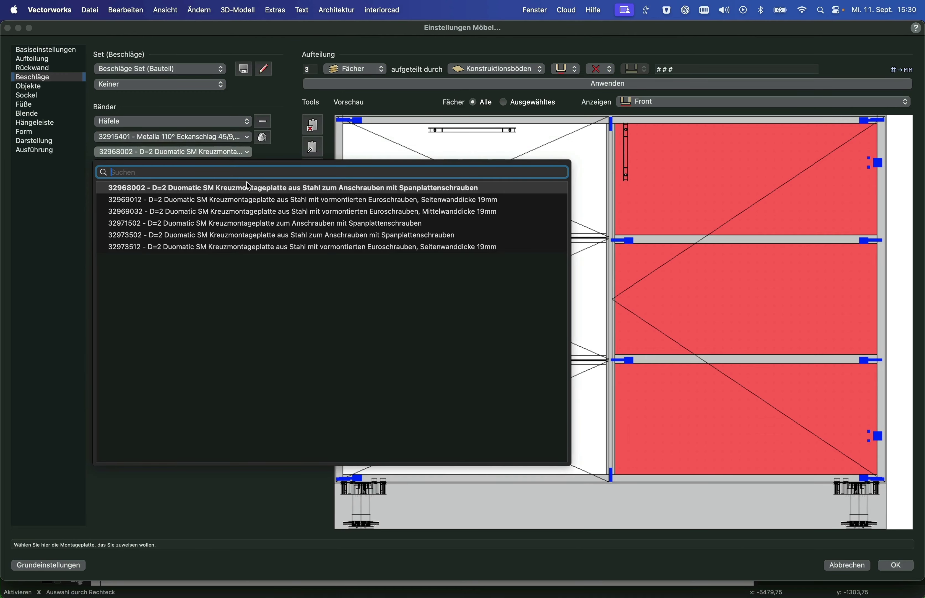
left_click(273, 200)
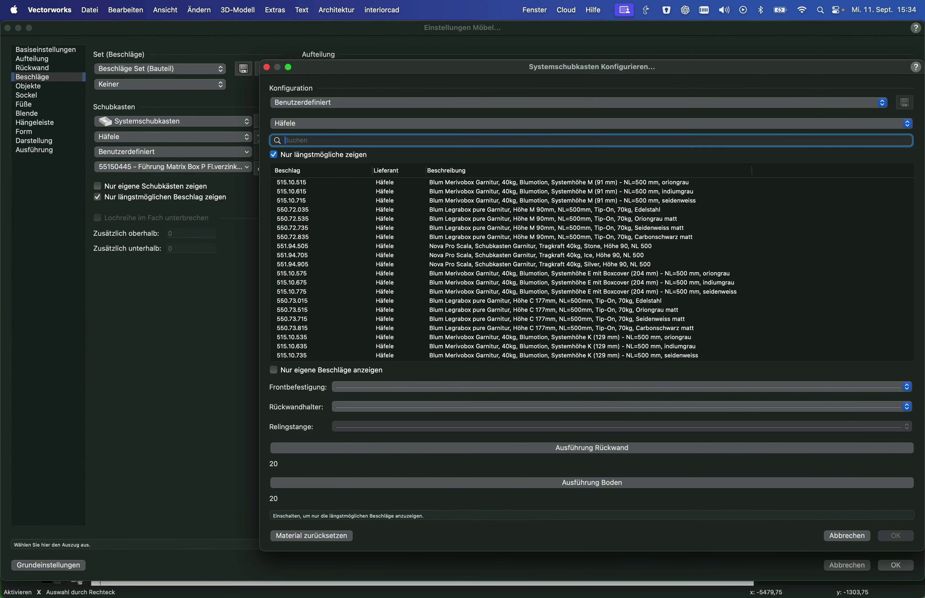
Fit anthracite Matrix Box P drawer sides with a 400mm railing set on all drawers
type("matrix")
left_click(476, 192)
left_click(423, 426)
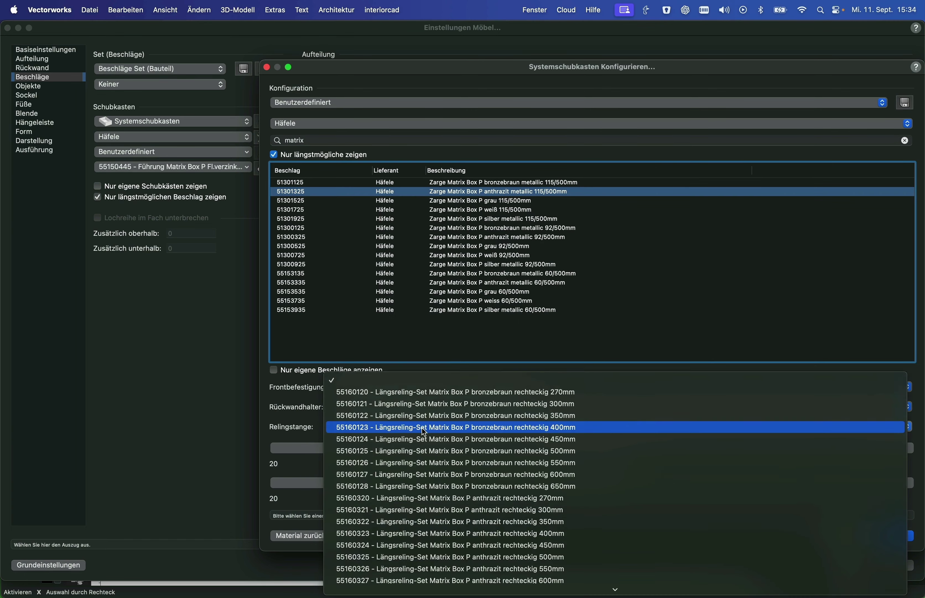
left_click(424, 452)
key("Return")
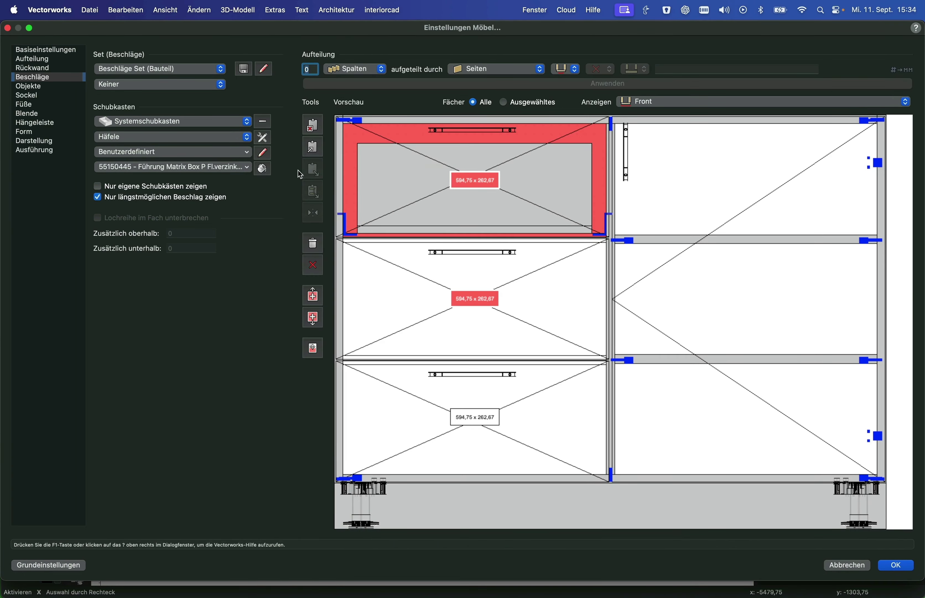
left_click(263, 170)
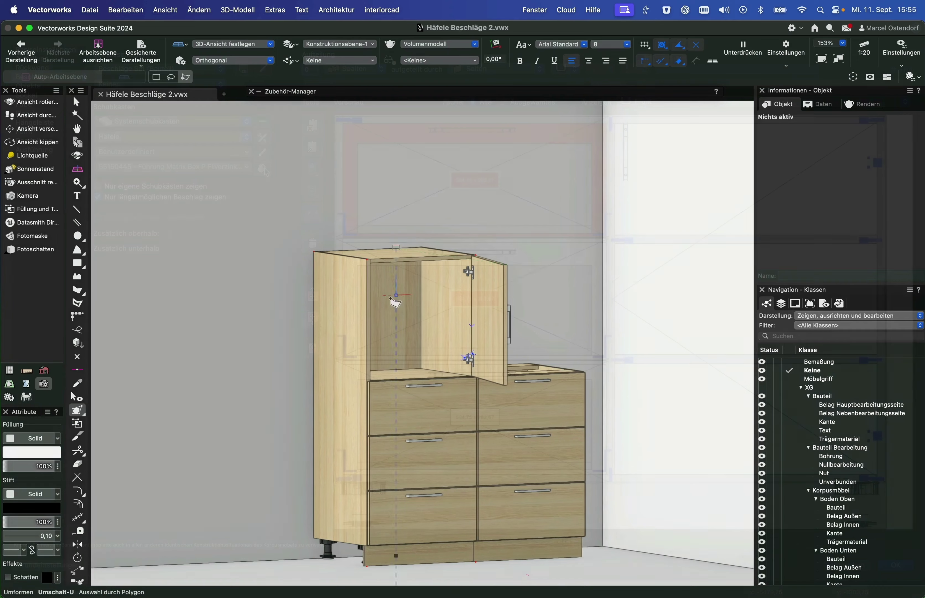
Raise the tall cabinet to a total height of 2200 mm
left_click(418, 290)
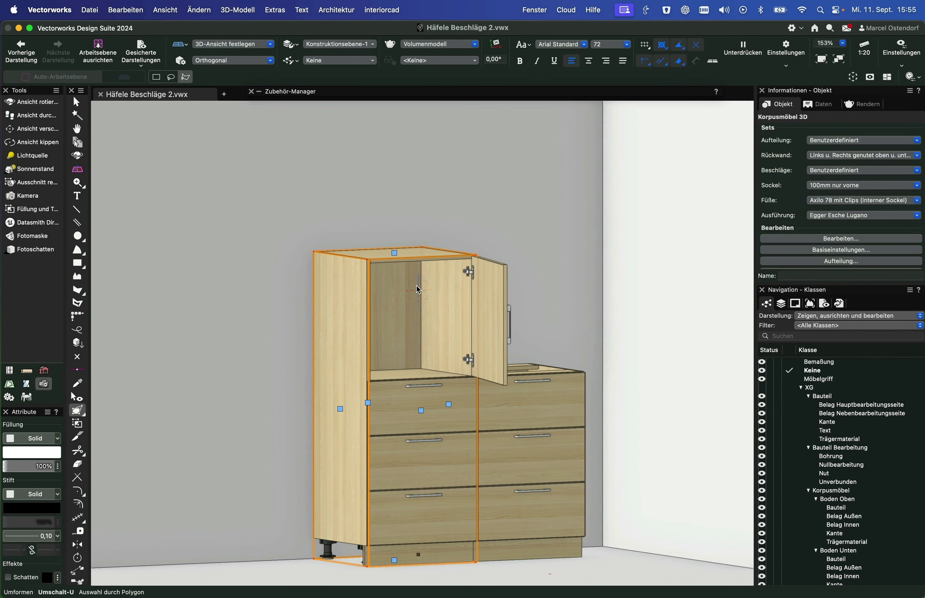
left_click_drag(395, 253, 402, 217)
type("2200")
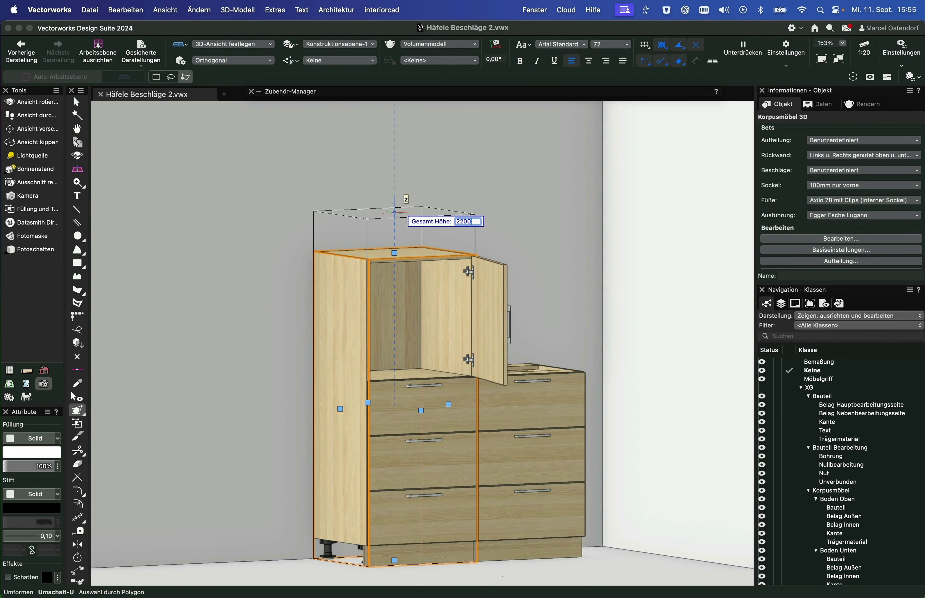
key("Return")
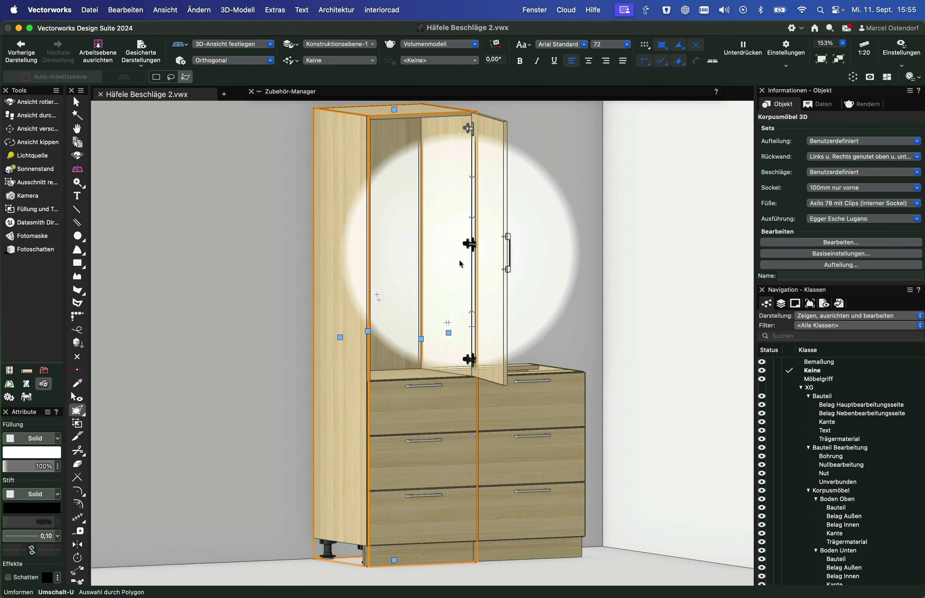
Widen the adjacent drawer unit to the right and view its hardware in X-ray
left_click(536, 445)
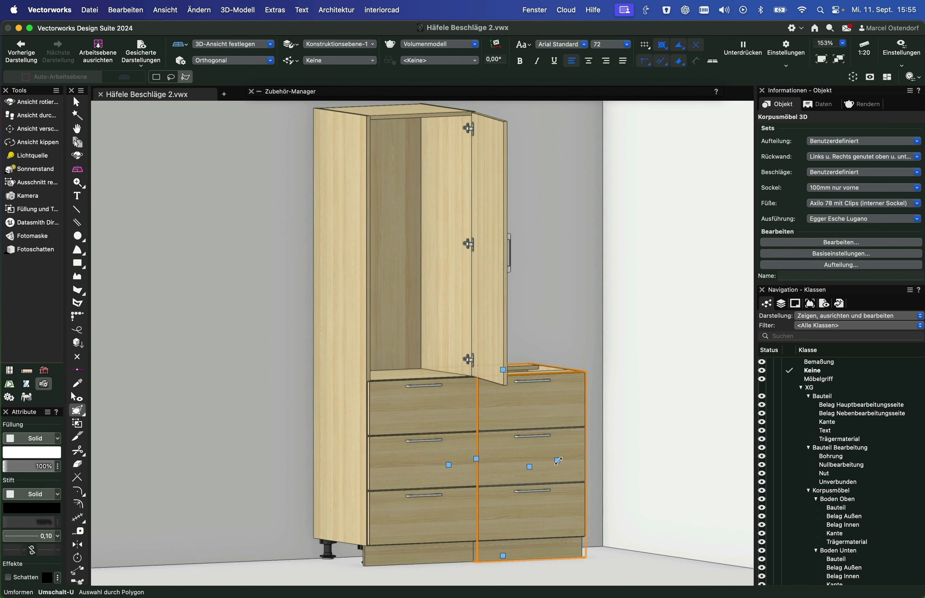
left_click_drag(559, 461, 628, 456)
key("shift+c")
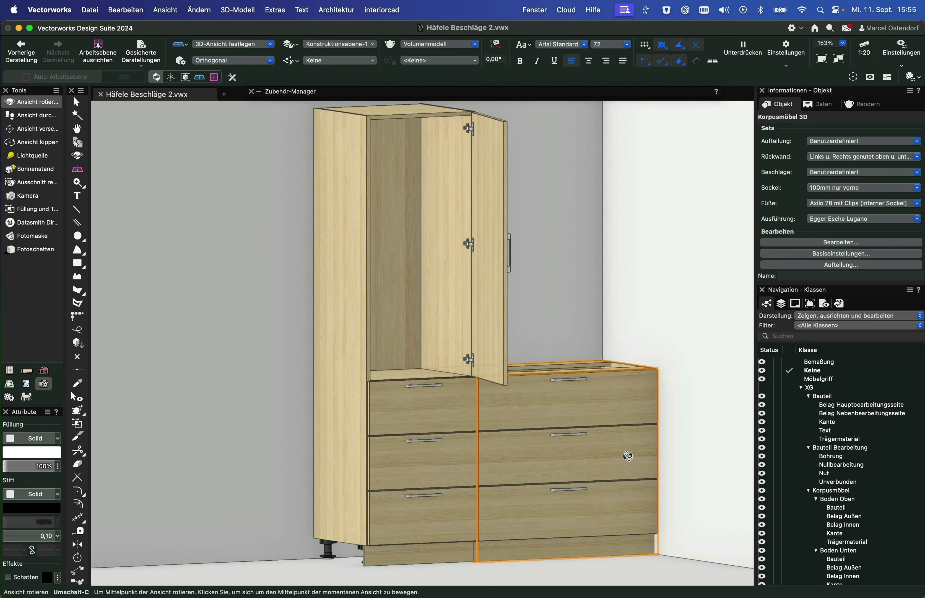
key("b")
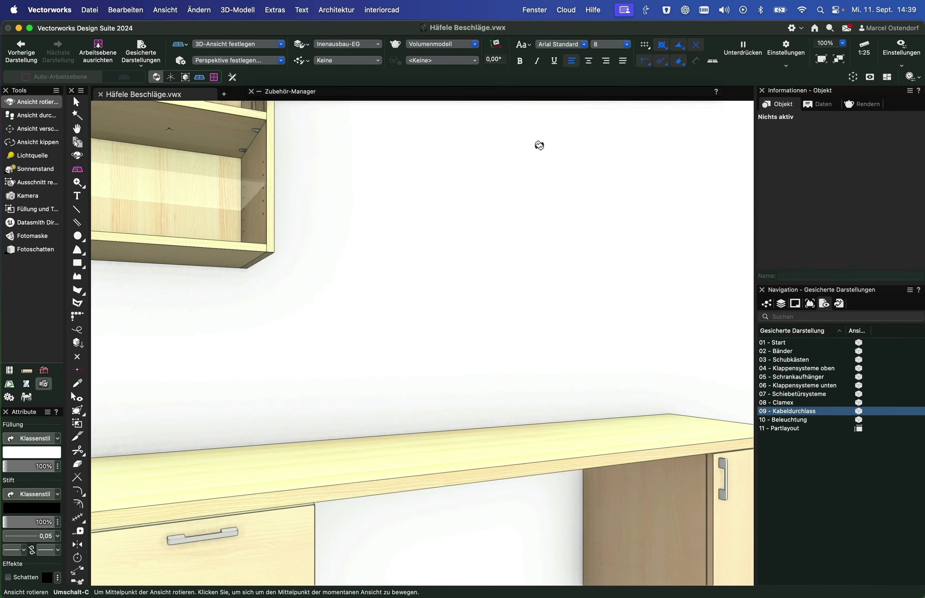
Place a Kabeldurchlass cable grommet at the desk-top midpoint and enter the desk-top group
left_click(508, 93)
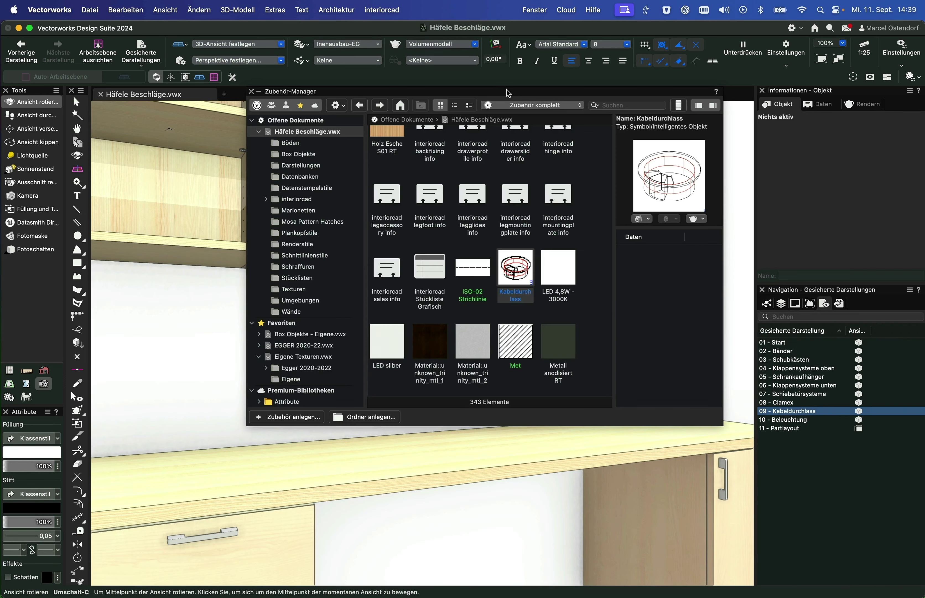
double_click(521, 270)
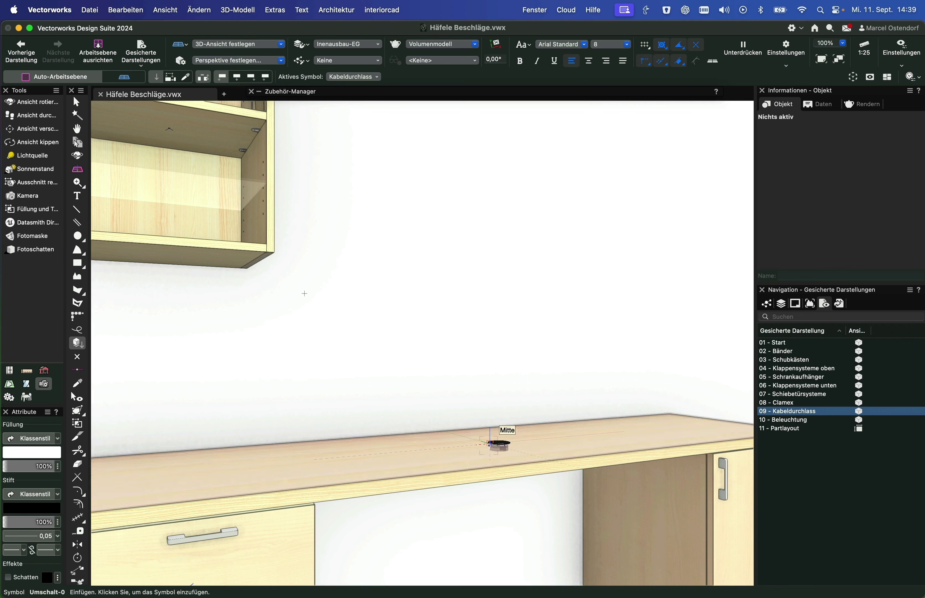
left_click(459, 434)
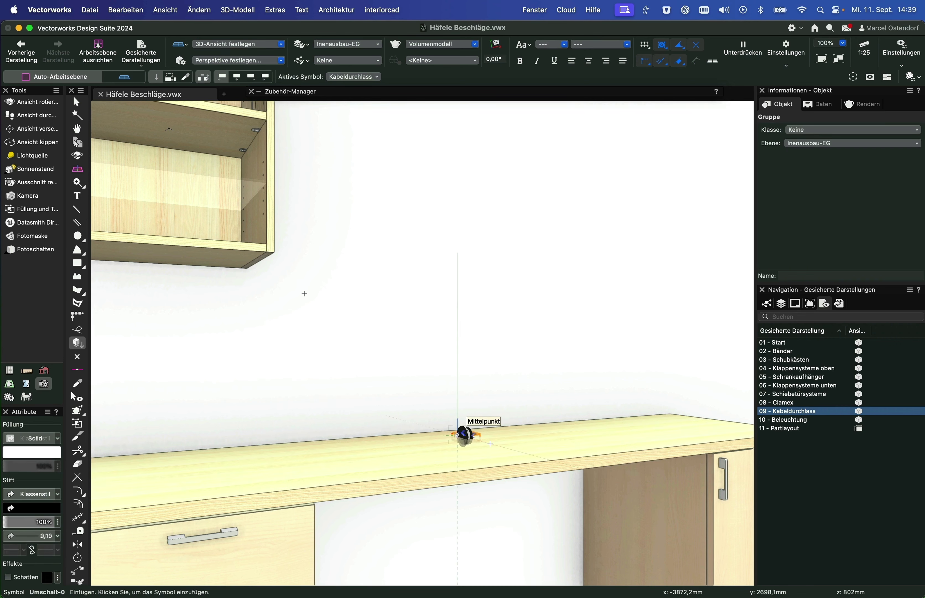
key("x")
double_click(463, 460)
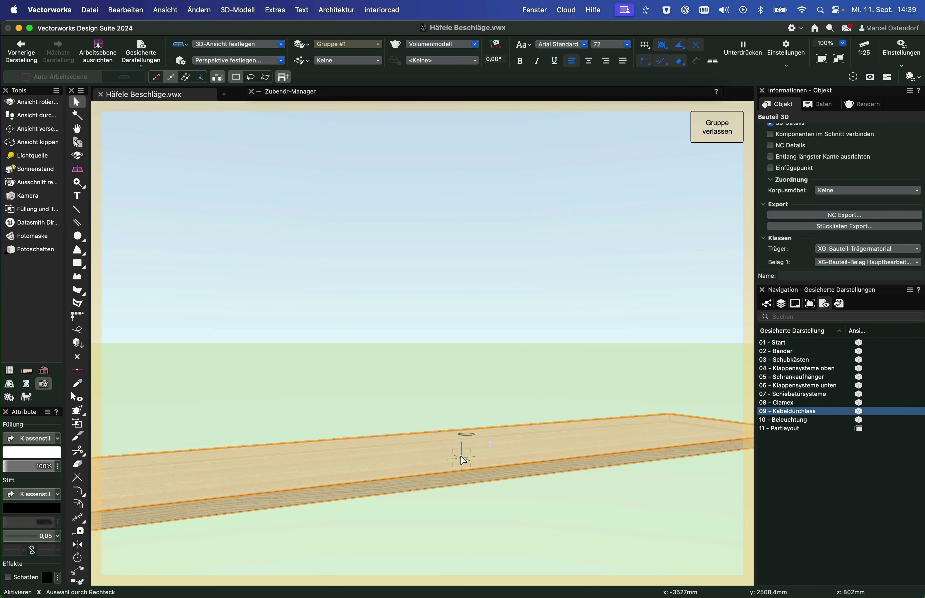
Tilt and zoom over the desk top, then open saved view '10 - Beleuchtung'
key("shift+c")
mouse_move(481, 438)
left_mouse_down()
mouse_move(472, 508)
mouse_move(464, 393)
mouse_move(407, 404)
left_mouse_up()
scroll(468, 392, "up", 3)
scroll(469, 393, "up", 1)
scroll(471, 407, "up", 2)
left_click(783, 421)
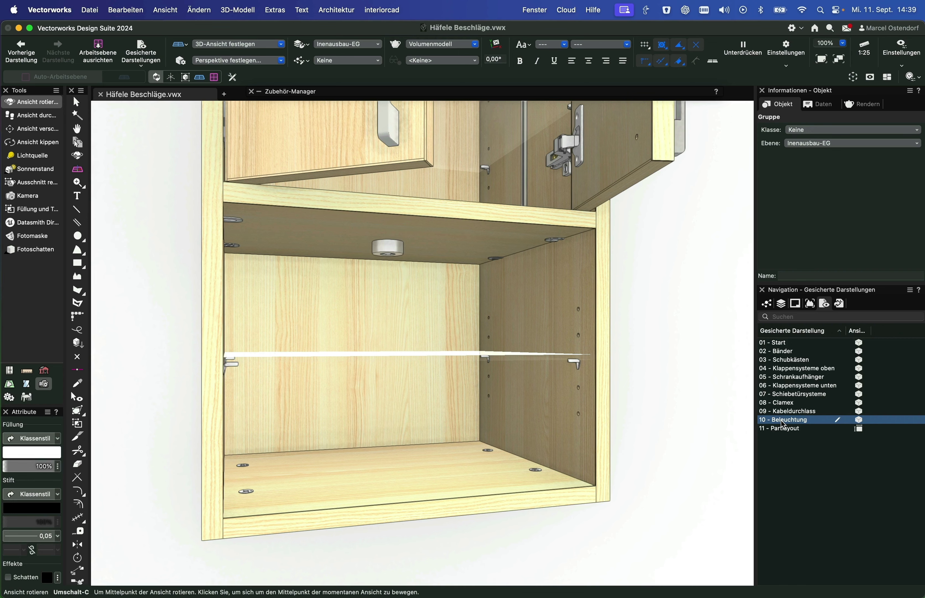
Pan and zoom in on the upper door and its handle
key("space")
left_click_drag(510, 178, 503, 328)
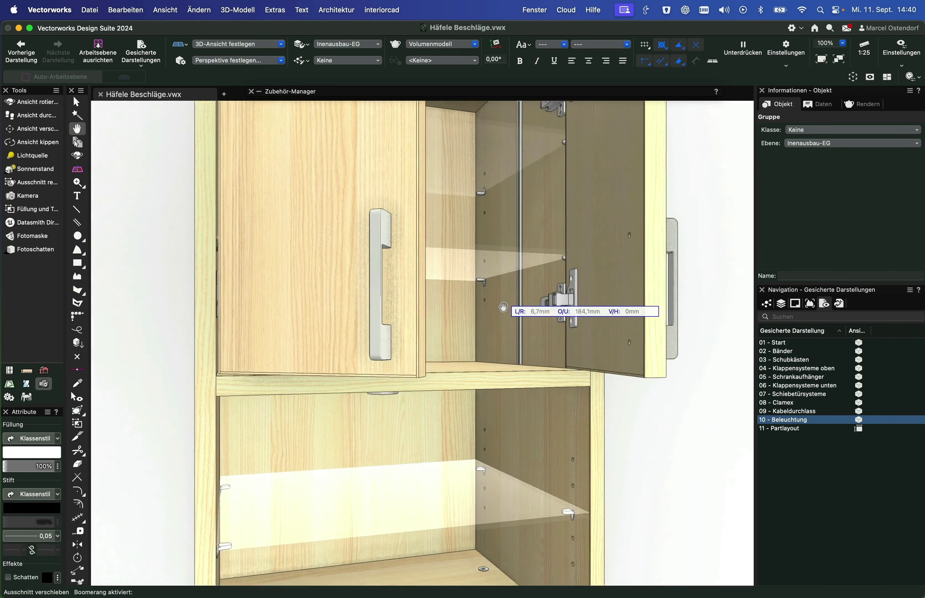
scroll(505, 322, "up", 3)
scroll(508, 316, "up", 4)
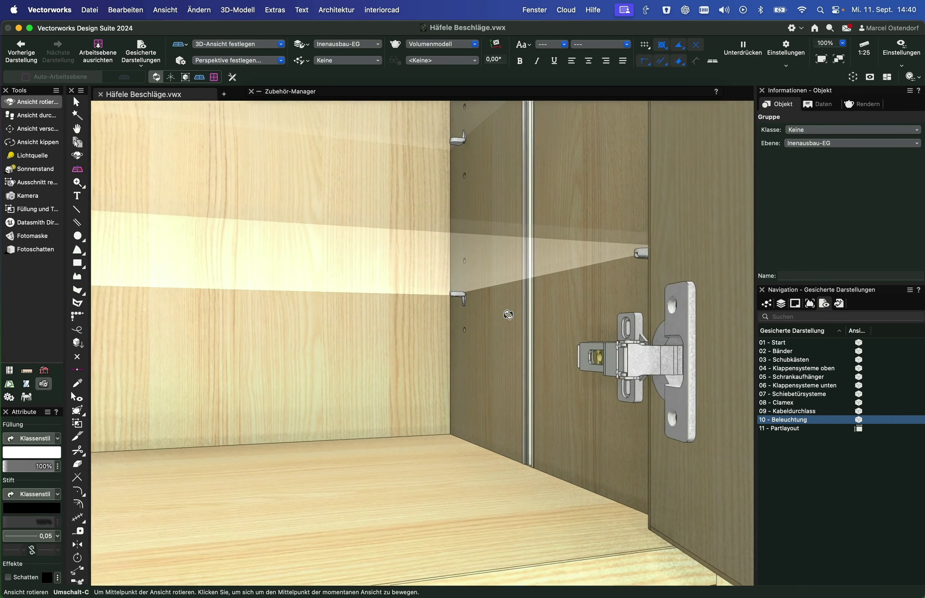
scroll(508, 315, "up", 3)
Open saved view '11 - Partlayout' and pan through the rows of the 2D part layout
left_click(783, 428)
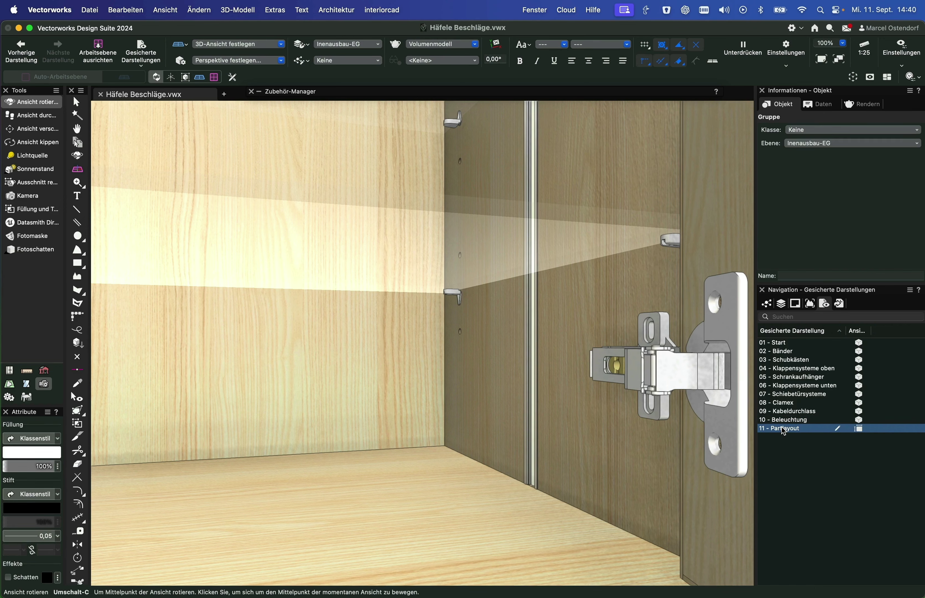
double_click(782, 429)
key("space")
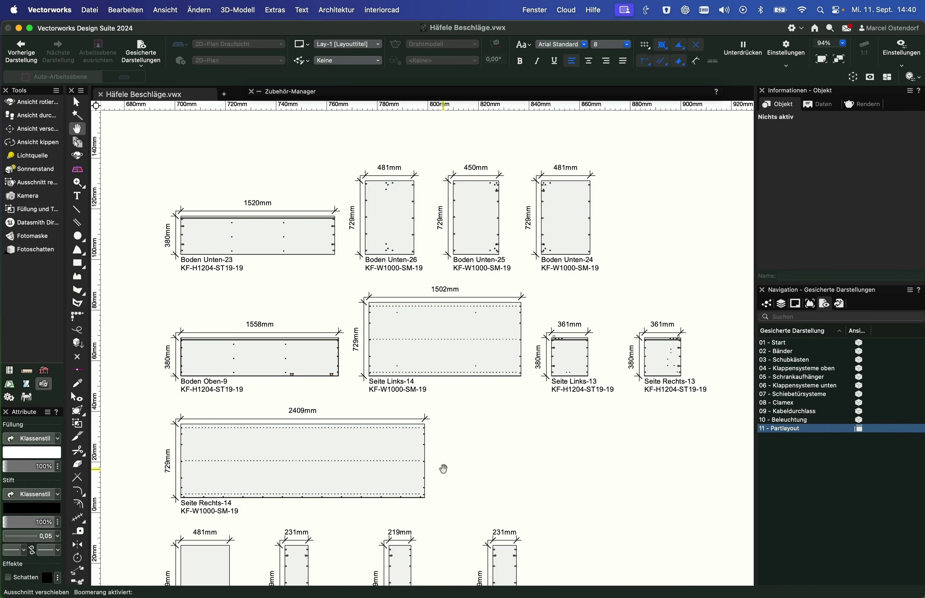
left_click_drag(444, 470, 442, 345)
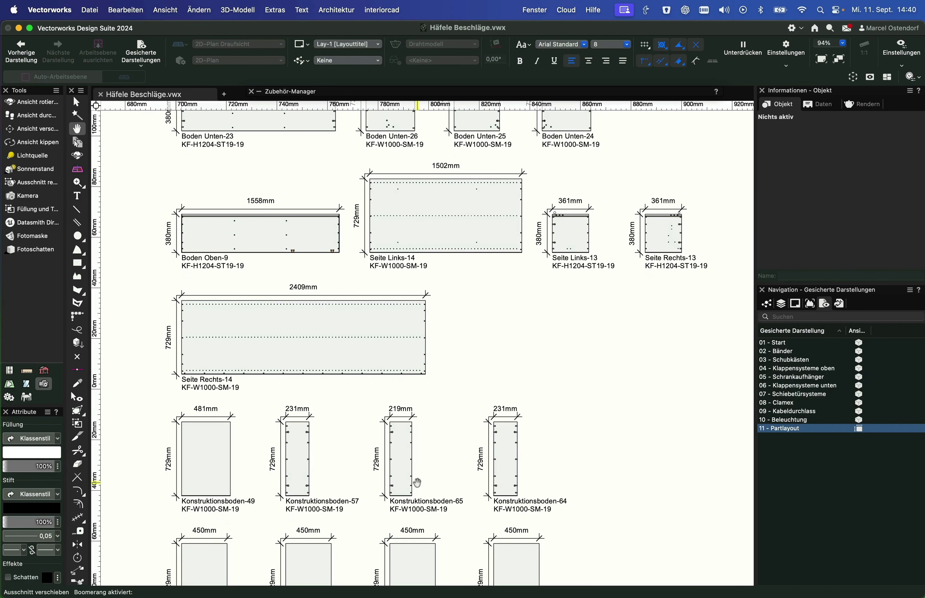
left_click_drag(418, 478, 419, 351)
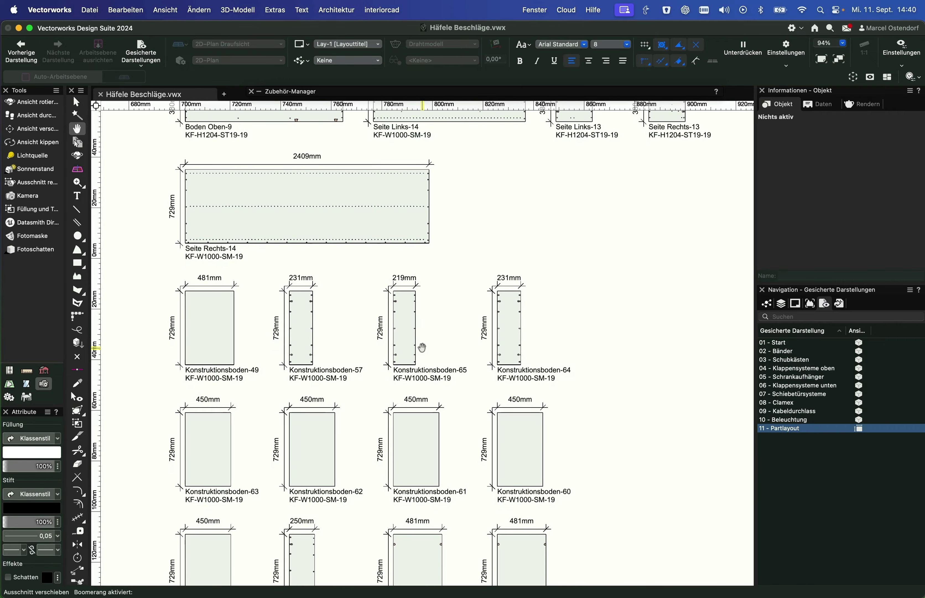
left_click_drag(408, 458, 409, 432)
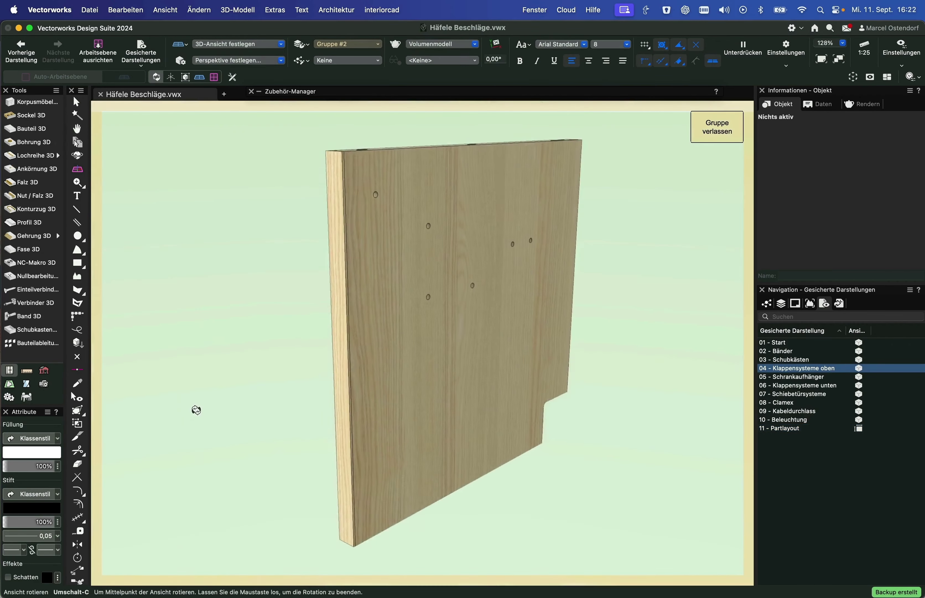
mouse_move(196, 411)
left_mouse_down()
mouse_move(438, 421)
mouse_move(532, 413)
left_mouse_up()
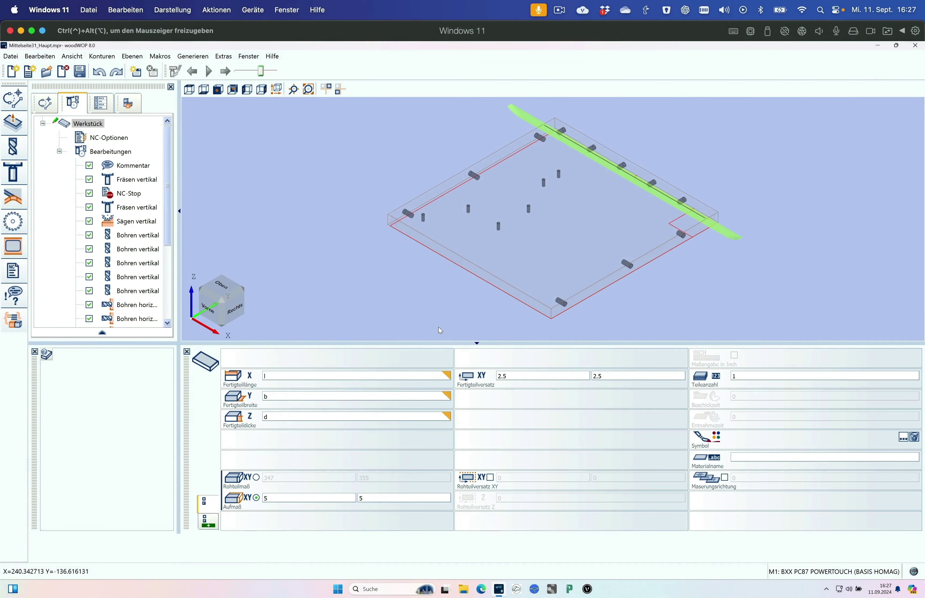
Show the panel from above and review its two vertical milling, sawing and first drilling operations
left_click(189, 89)
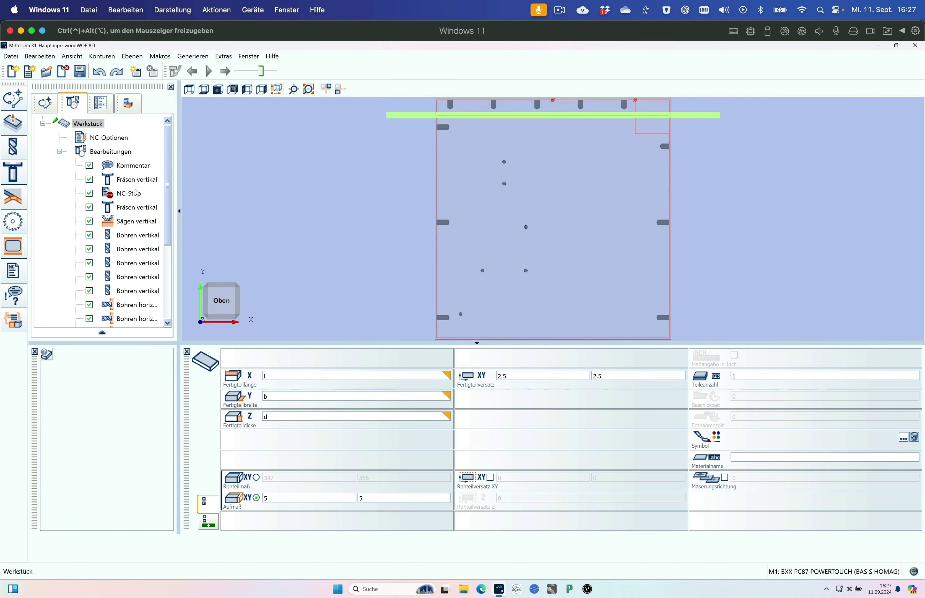
left_click(141, 179)
left_click(138, 208)
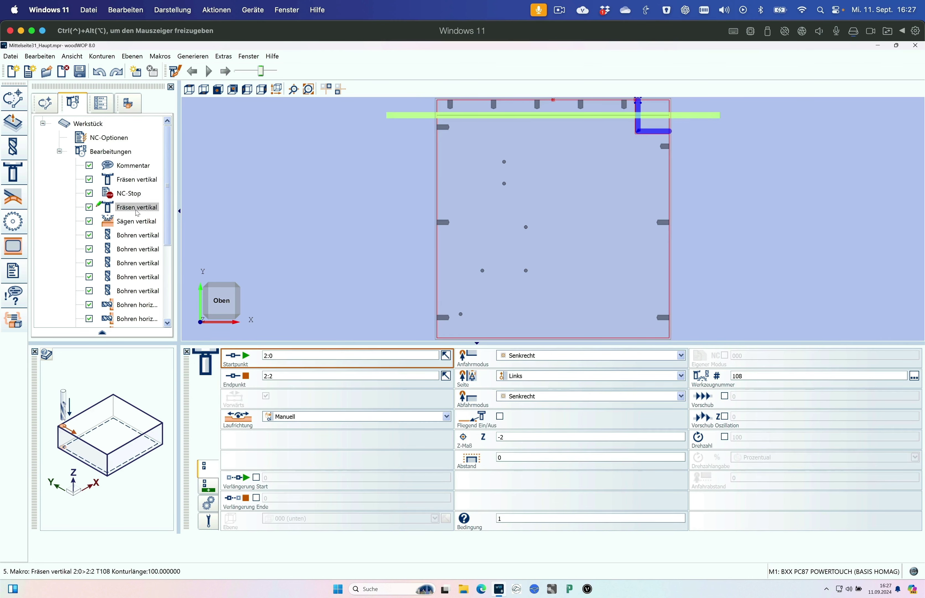
left_click(137, 222)
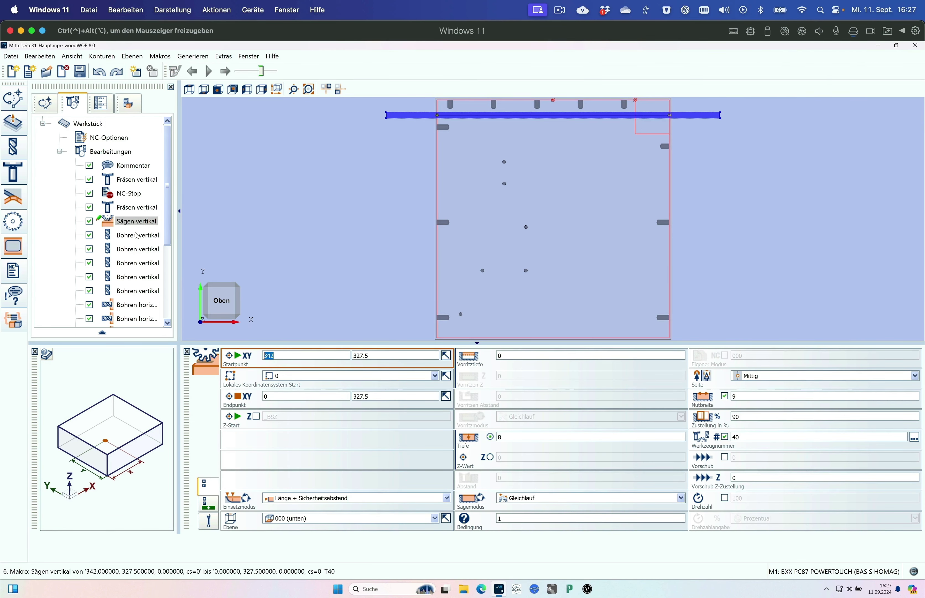
left_click(135, 236)
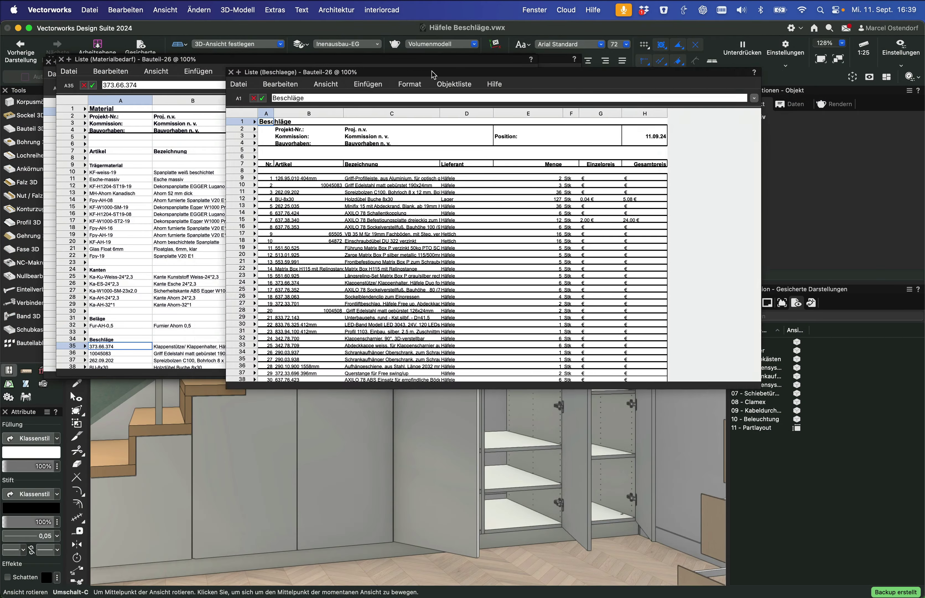
Rearrange the Beschläge, Materialbedarf, Kalkulation and Stückliste worksheet windows, bringing the parts list to the middle
left_click_drag(433, 75, 569, 62)
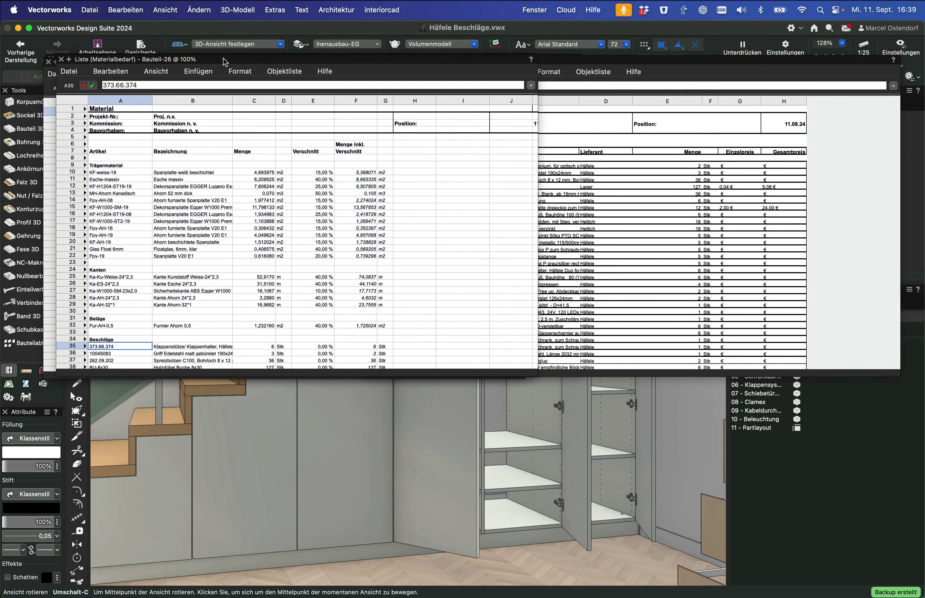
left_click_drag(225, 57, 587, 264)
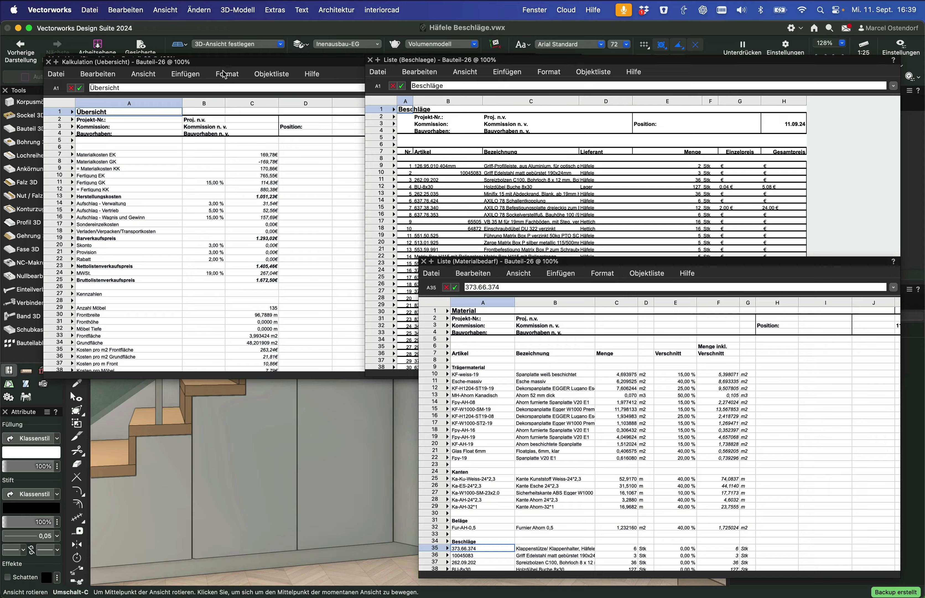
left_click_drag(226, 67, 245, 270)
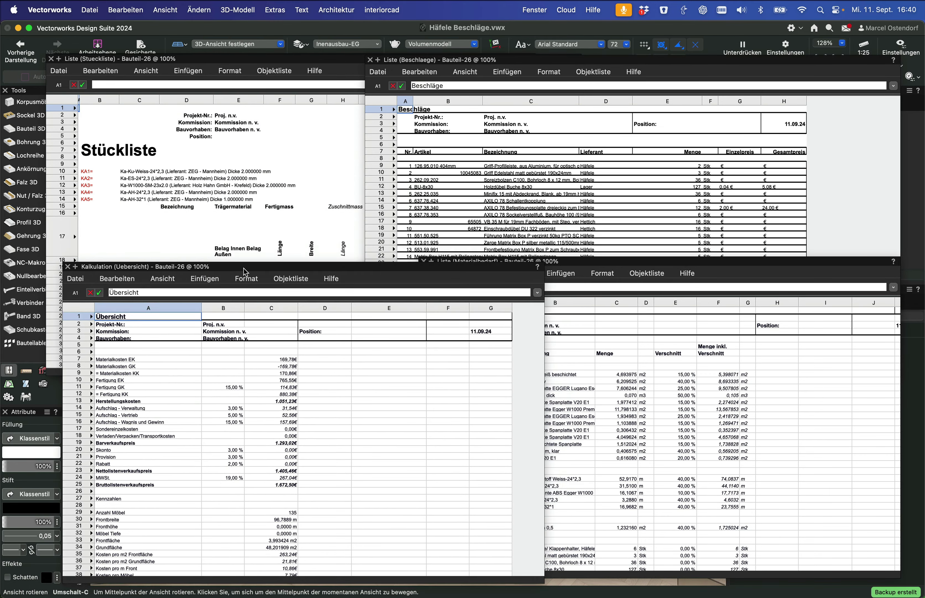
left_click_drag(209, 58, 358, 157)
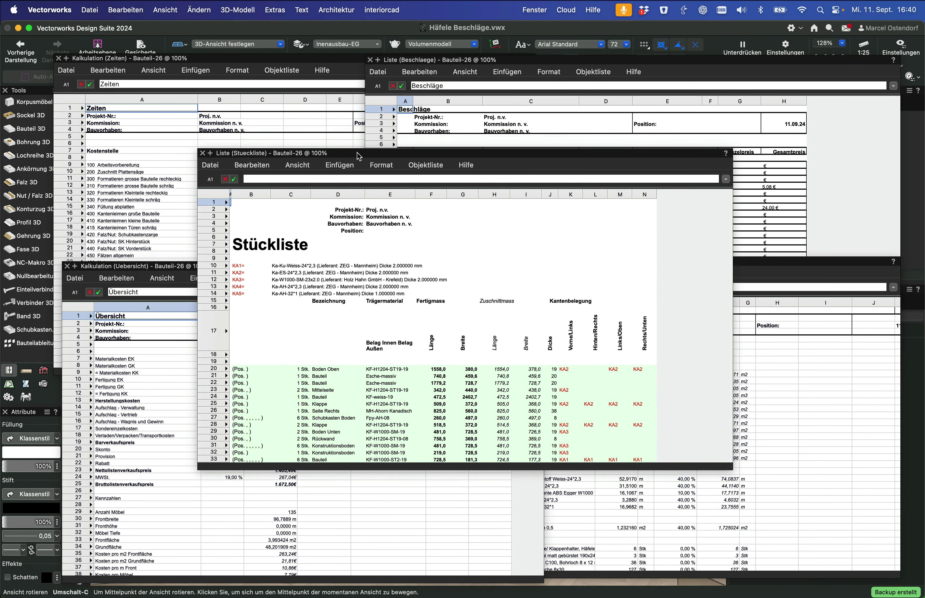